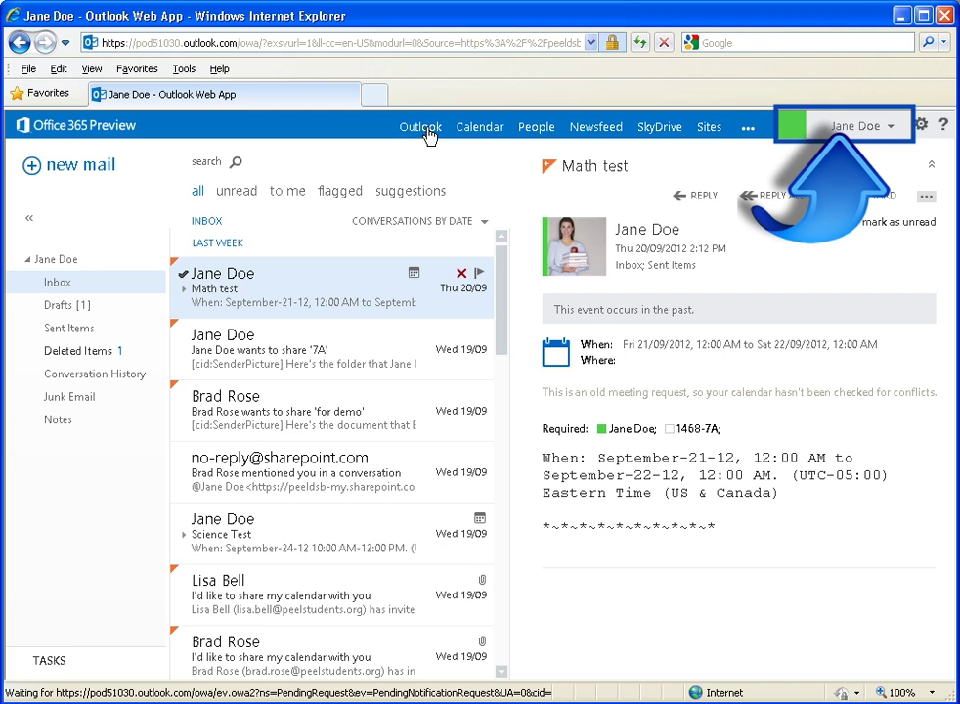
Set the account's presence status to Busy and return it to Available.
left_click(889, 129)
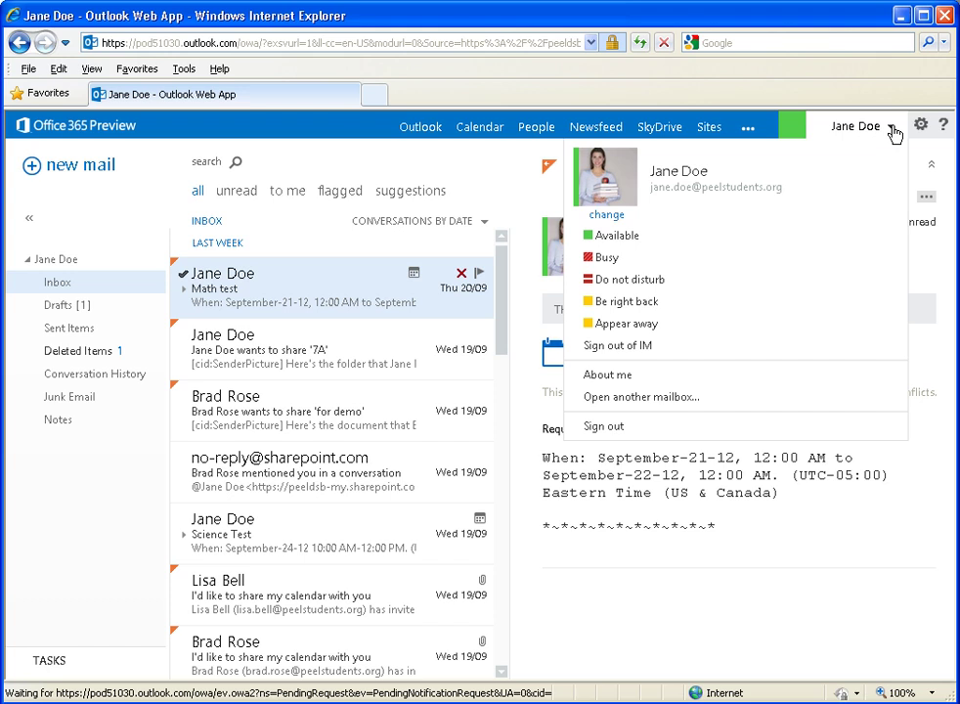
left_click(608, 258)
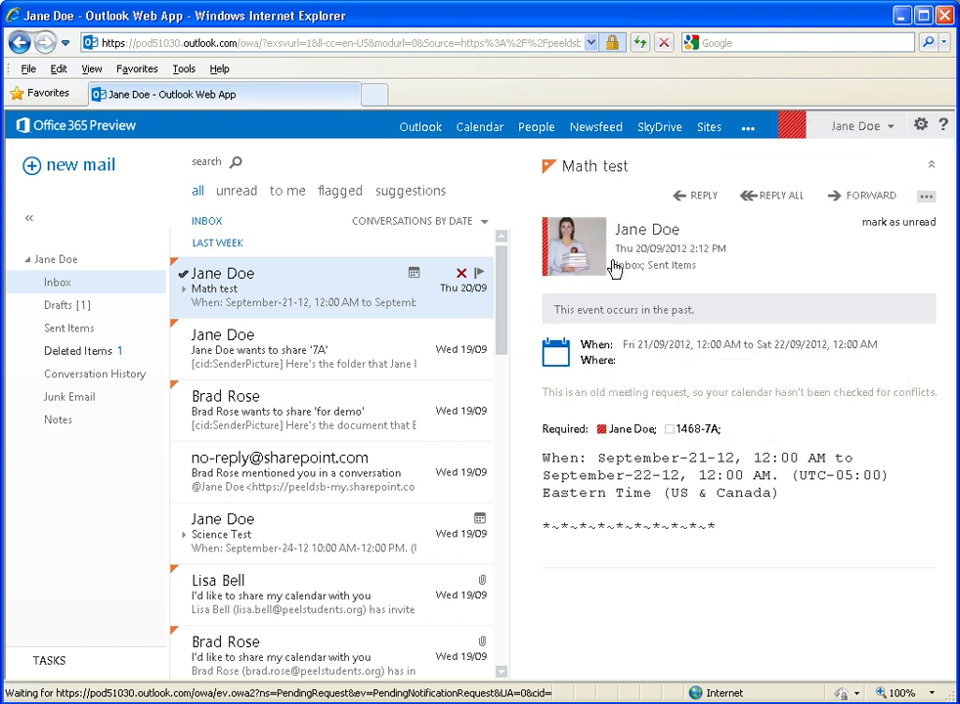
left_click(893, 128)
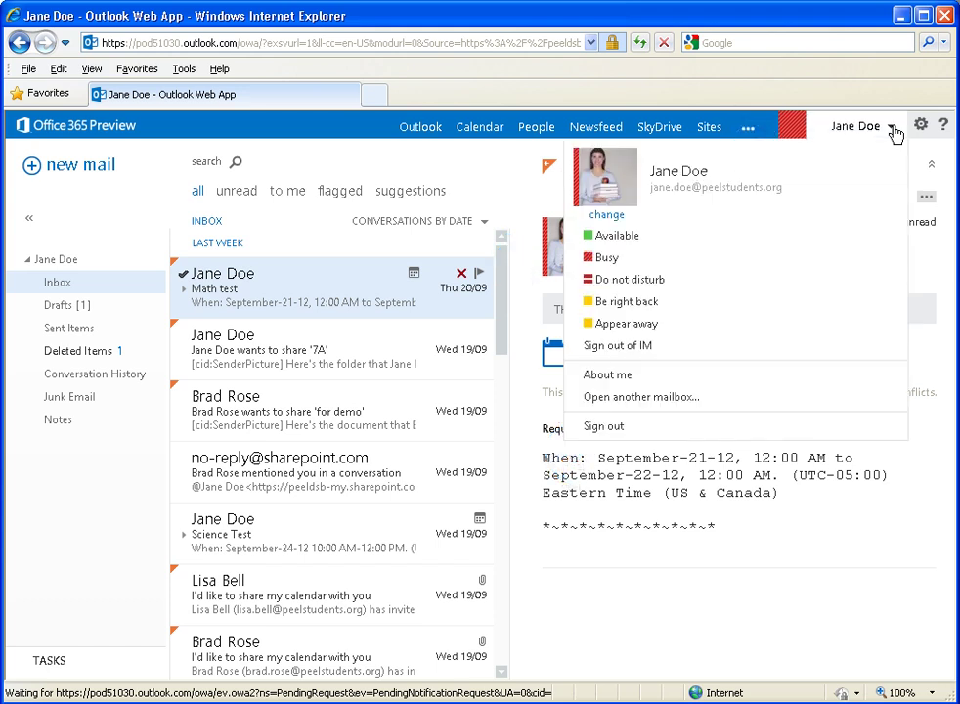
left_click(603, 236)
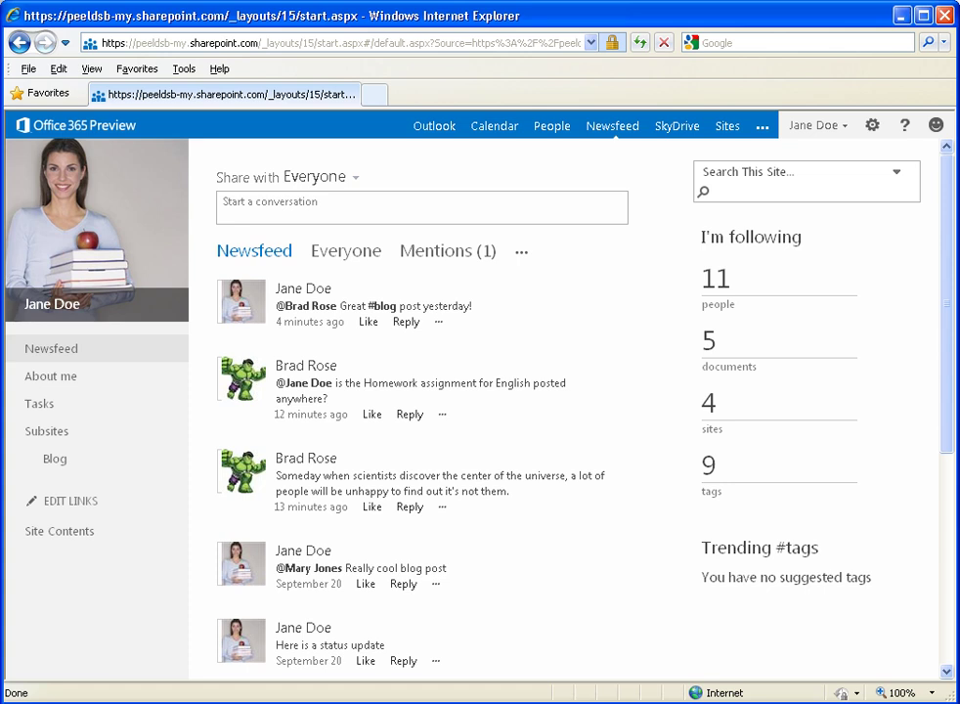
Post "Don't forget to submit your English assignments before lunch tomorrow." to everyone on the newsfeed.
type("Don't forget to subm")
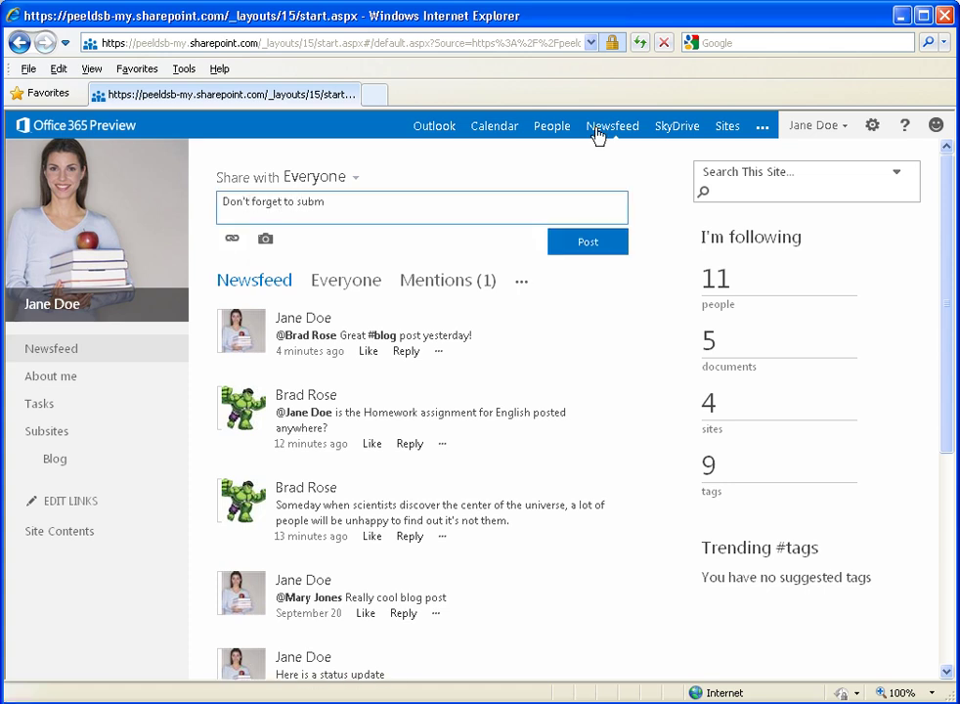
type("it your English assignmen")
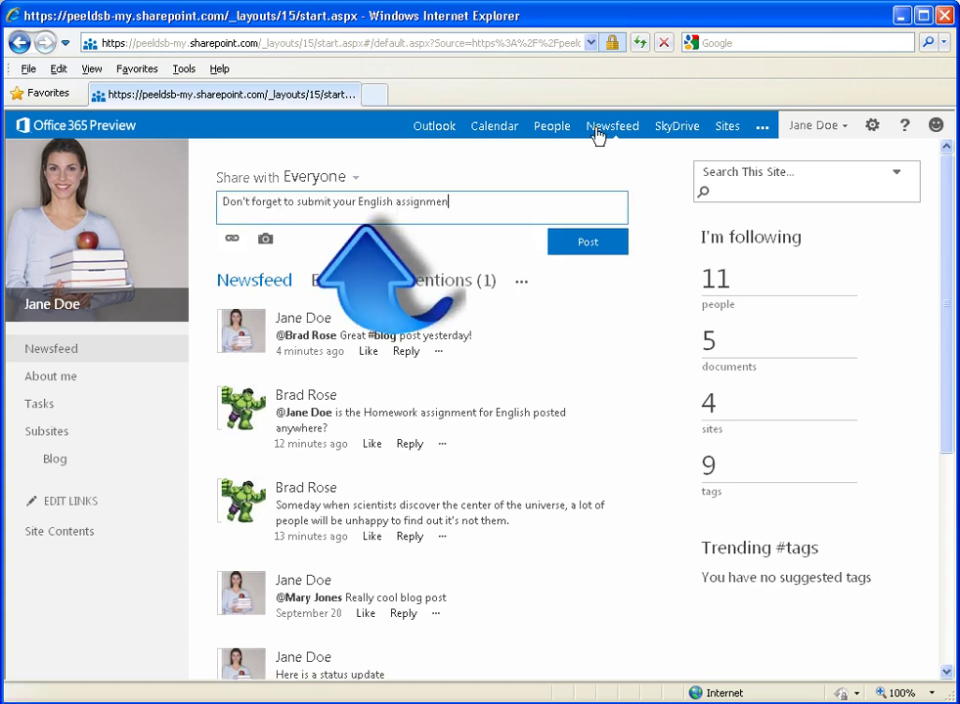
type("ts before lunch tomorrow.")
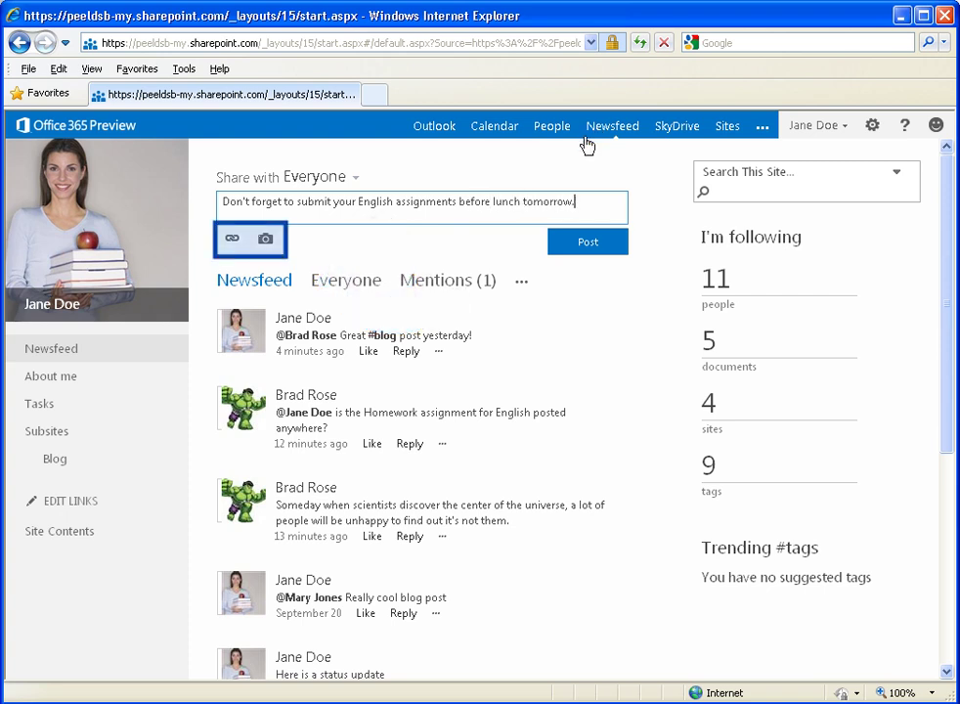
left_click(575, 248)
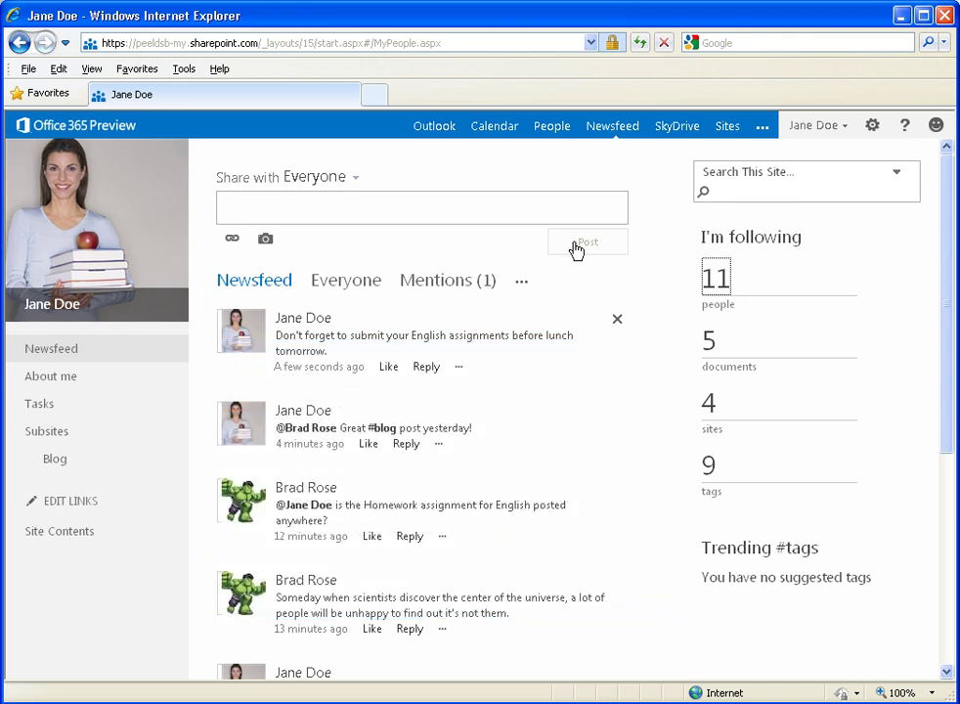
Review the lists of followed people and followed documents, and return to the newsfeed.
left_click(716, 279)
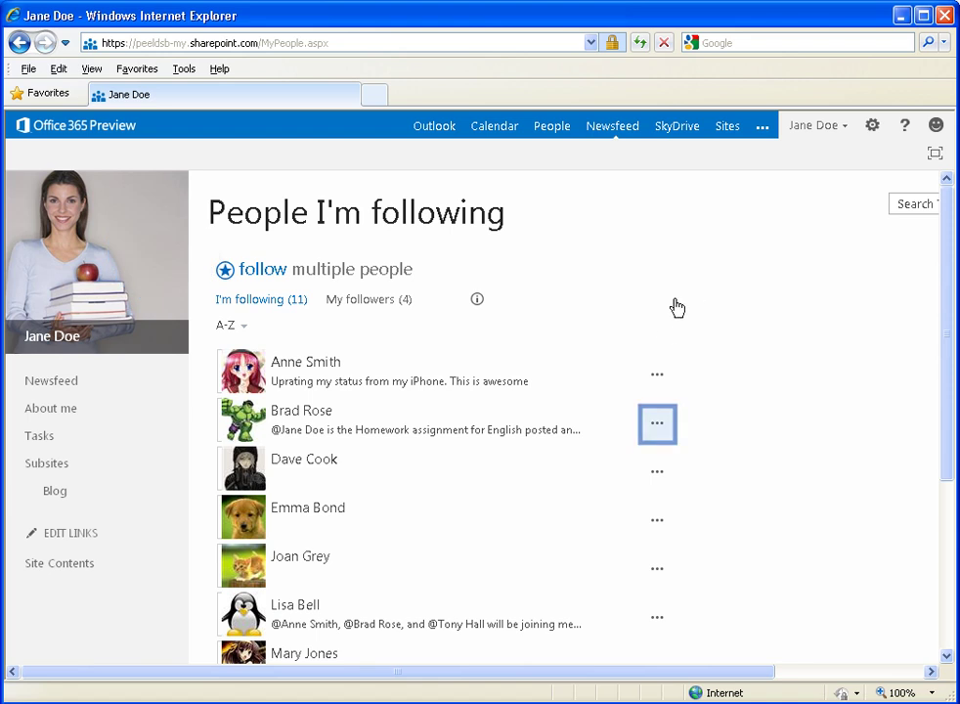
left_click(656, 425)
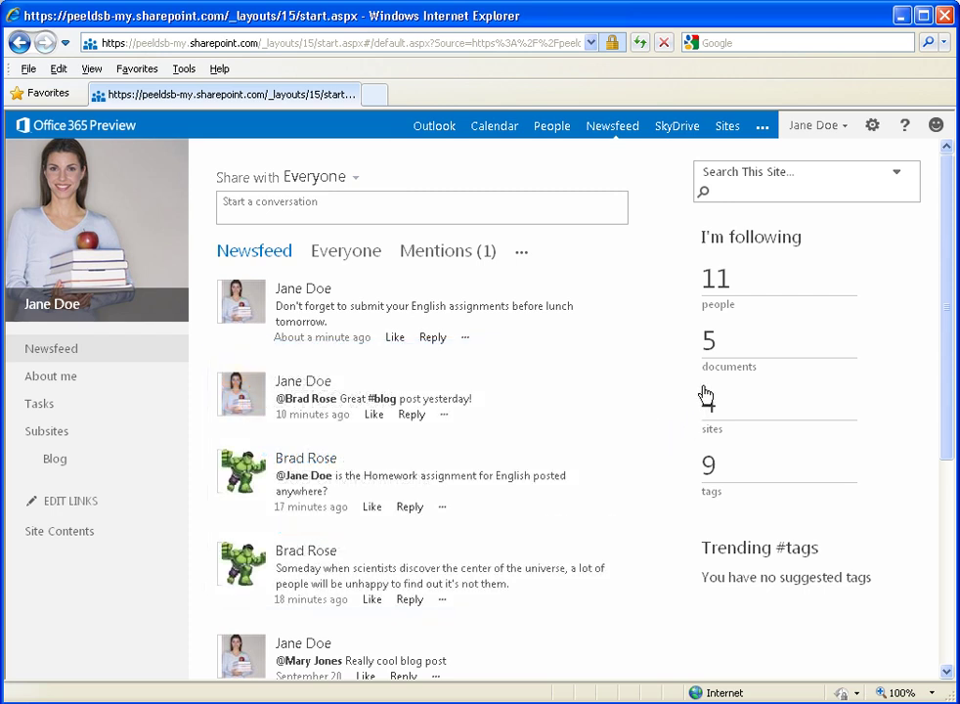
left_click(711, 344)
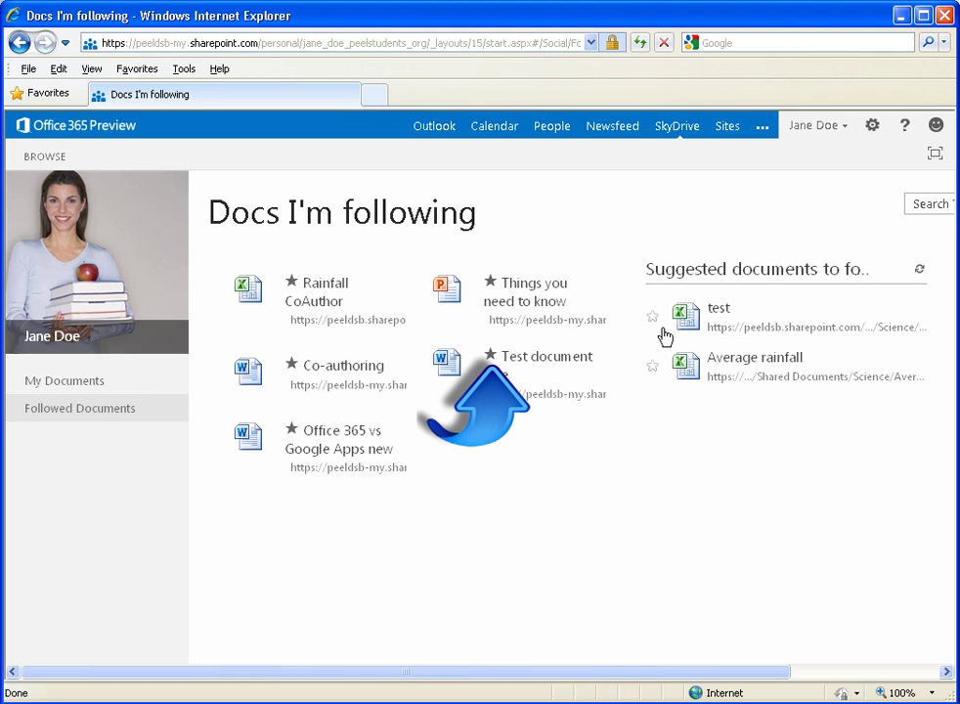
left_click(607, 134)
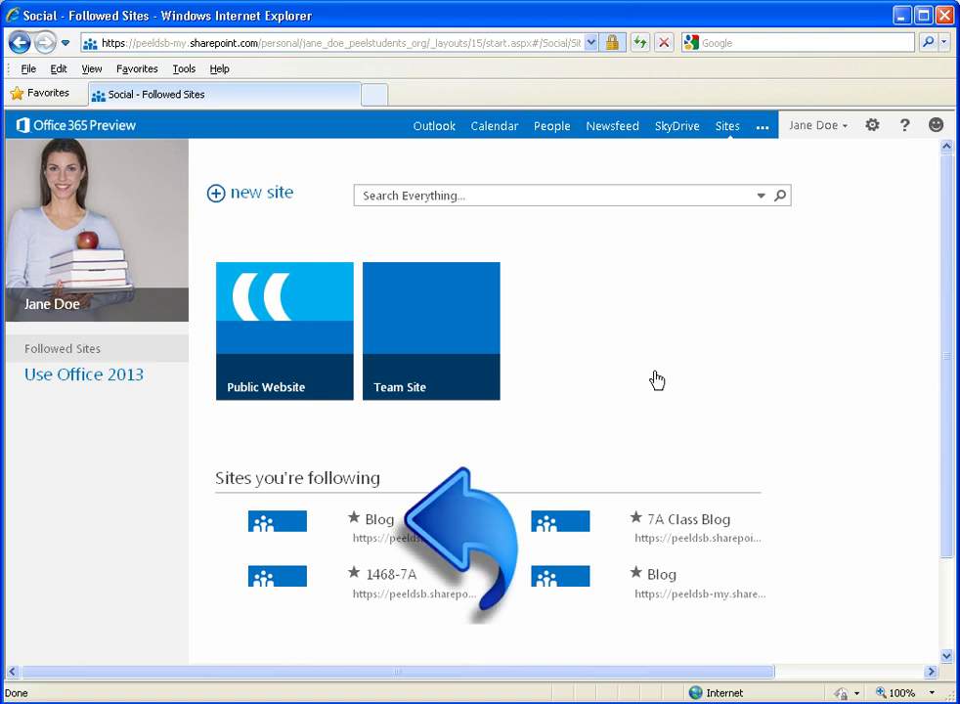
View the personal blog from the newsfeed and go back to the newsfeed.
left_click(612, 133)
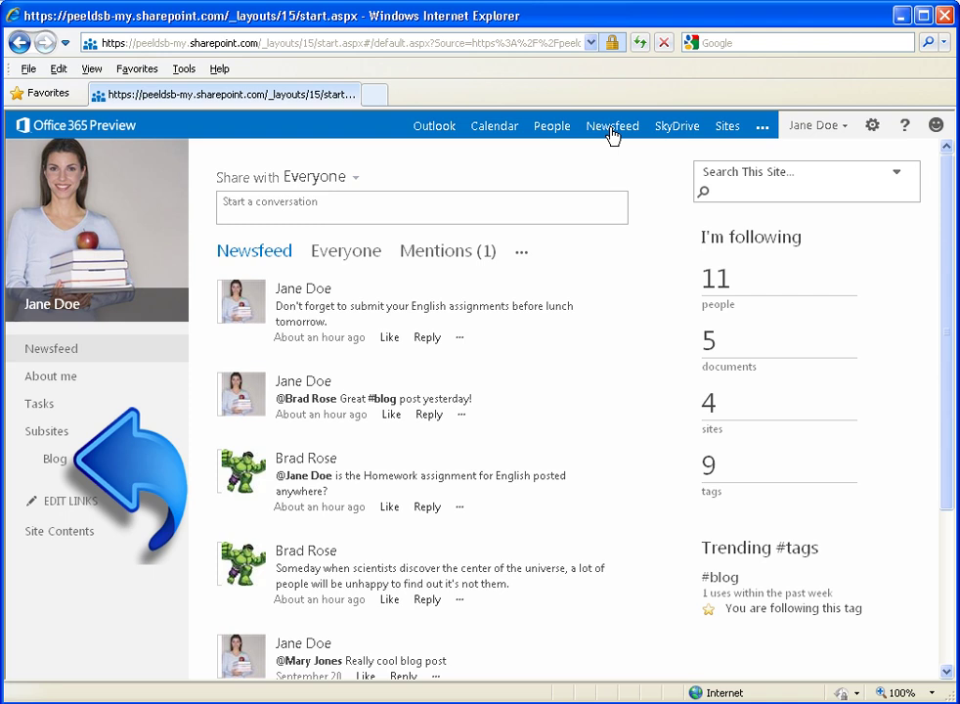
left_click(57, 458)
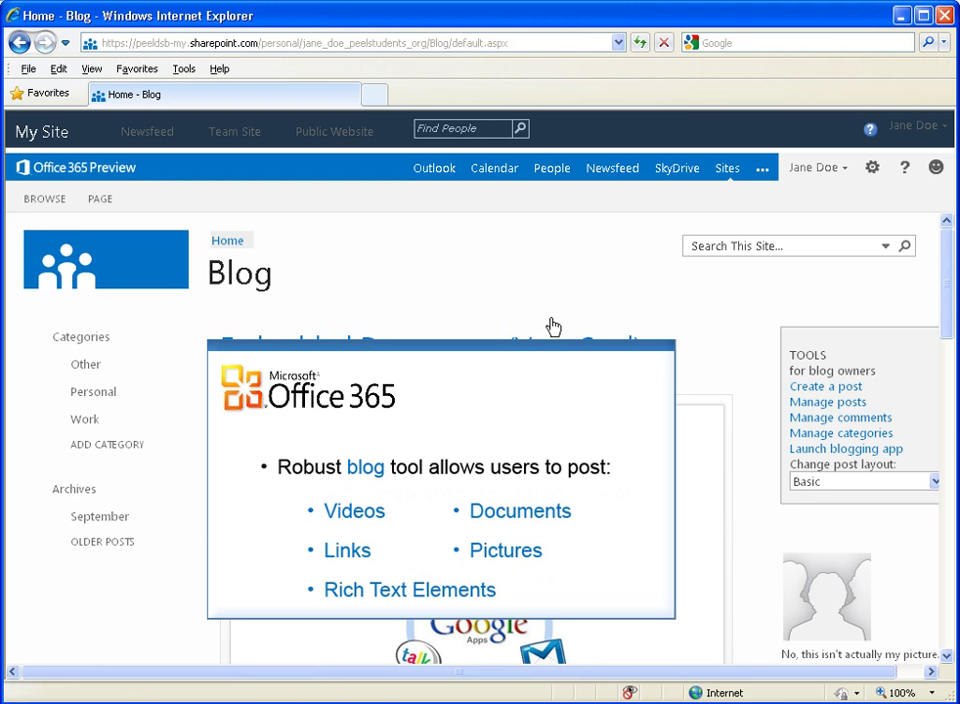
left_click(608, 172)
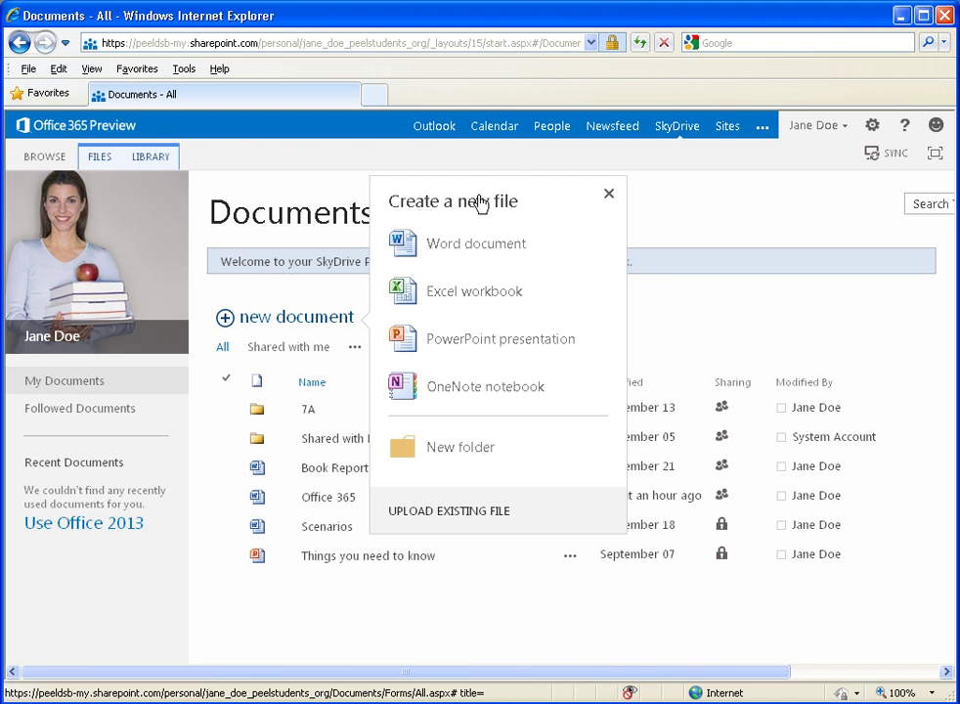
Create a Word document named Study Tips in SkyDrive and enter the study tips text, starting with "Give yourself plenty of time.".
left_click(467, 249)
type("Study Tips")
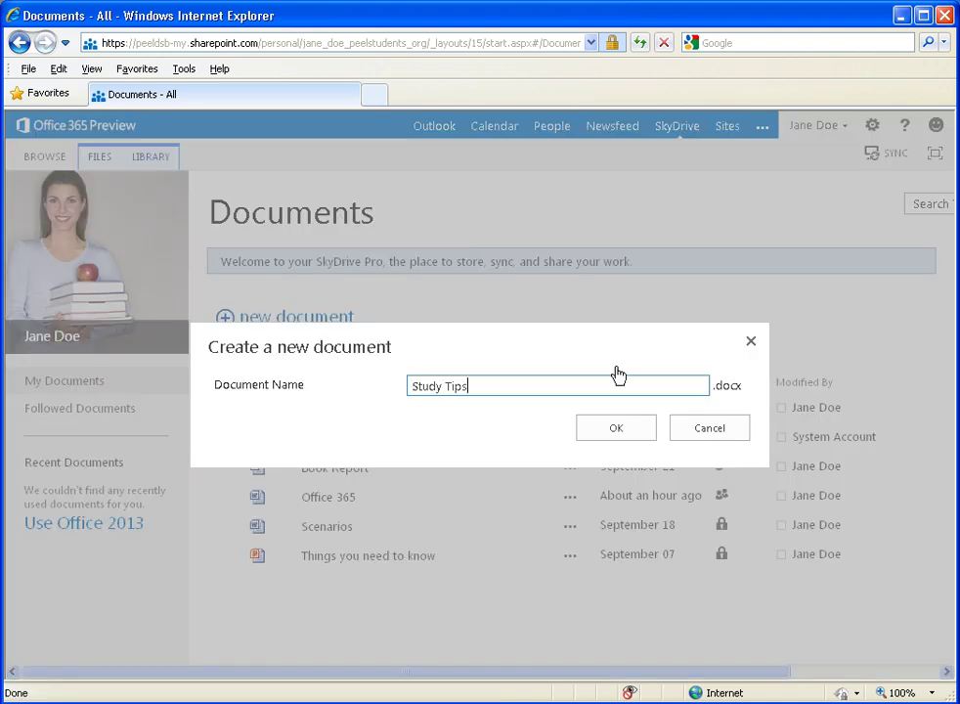
left_click(620, 431)
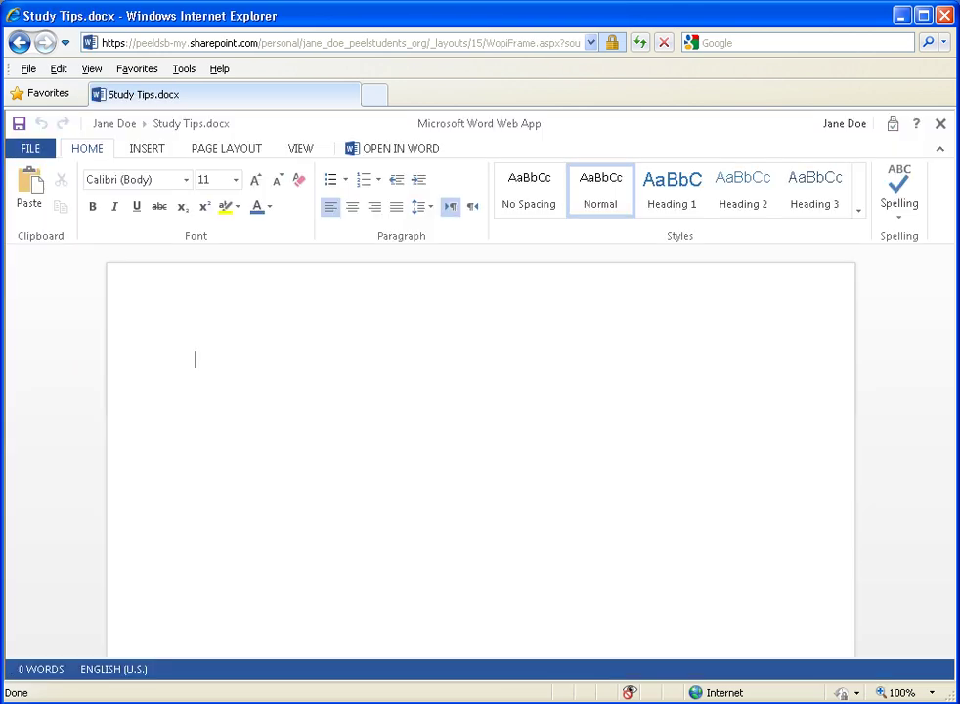
type("Study Tips Give yourself plenty of time. Cramming doesn’t work. It just doesn’t. When you start to study weeks ahead you have plenty of time to read everything. Use an Agenda. Write your study time in your agenda, even if it’s only 20 minutes a night. An agenda is one of the best organizational tools you have to help you prepare for your exams. Study a little bit every night. When you start early enough you can easily avoid the stress and anxiety of pulling an all-nighter. And, you can move at a steadier pace—20 minutes a night is easier to handle than 7 hours the night. Make your own notes. Look at the chapter or unit or section. What are the titles, heading and subheadings? Are there any bolded words? Write these down.")
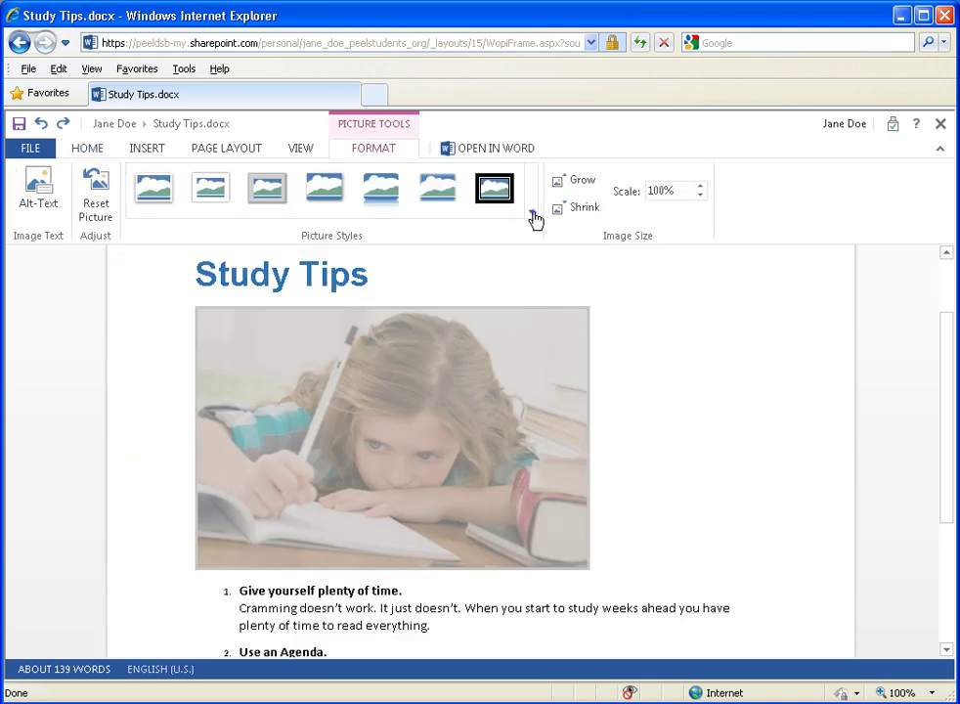
Apply the white-framed perspective picture style with a shadow to the photo and save the document.
left_click(533, 215)
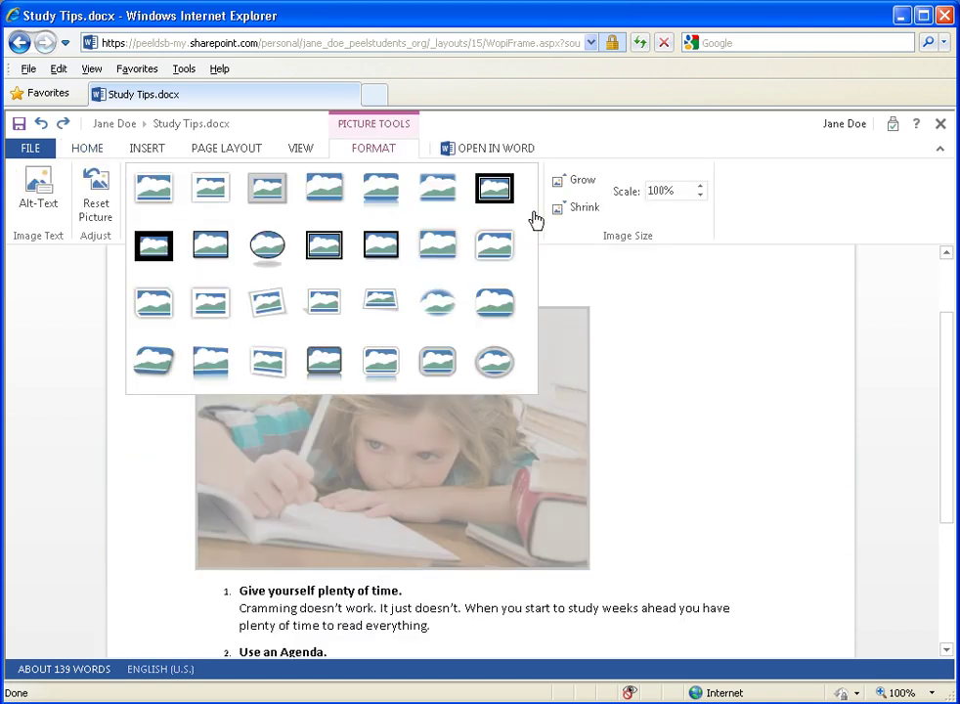
left_click(388, 313)
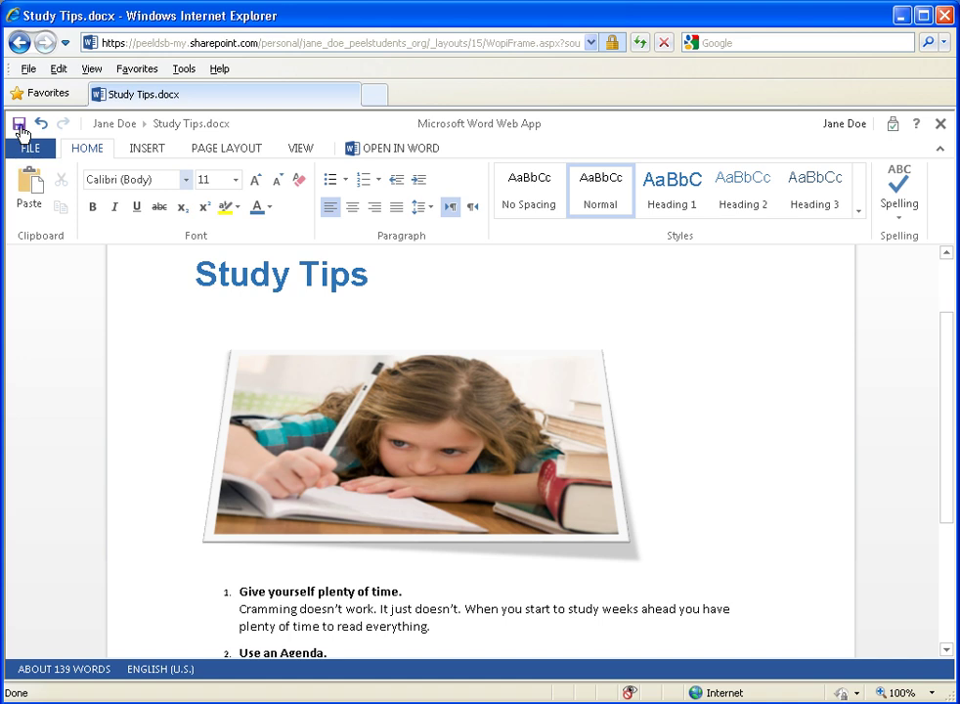
left_click(19, 125)
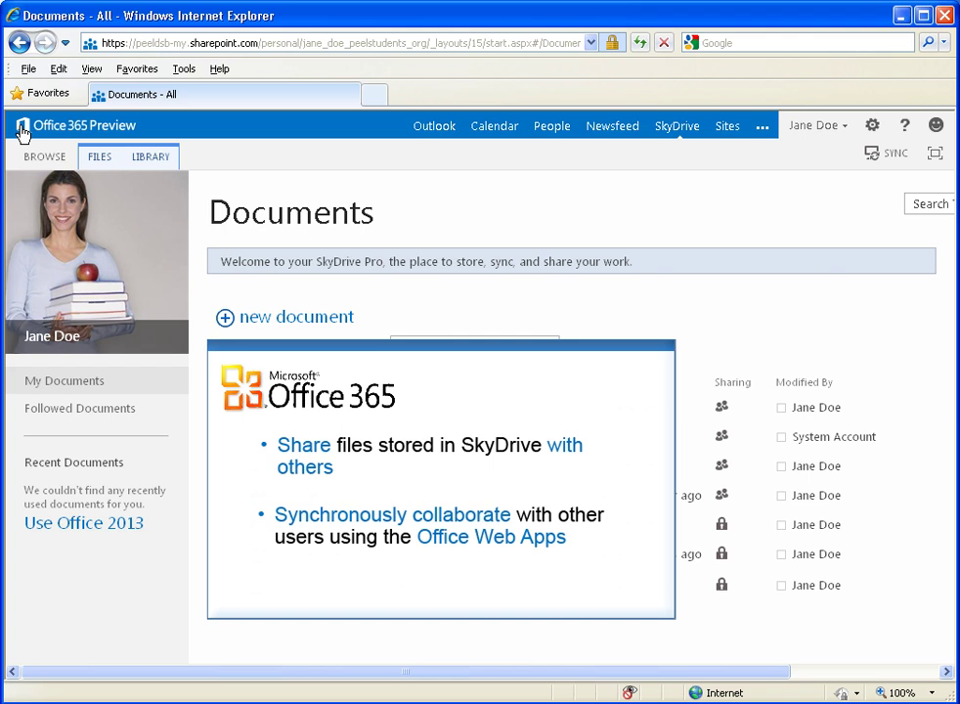
Create an Excel workbook named Average Rainfall with Jan to Dec column headings and row labels Amazon, Ontario and Sahara.
left_click(226, 325)
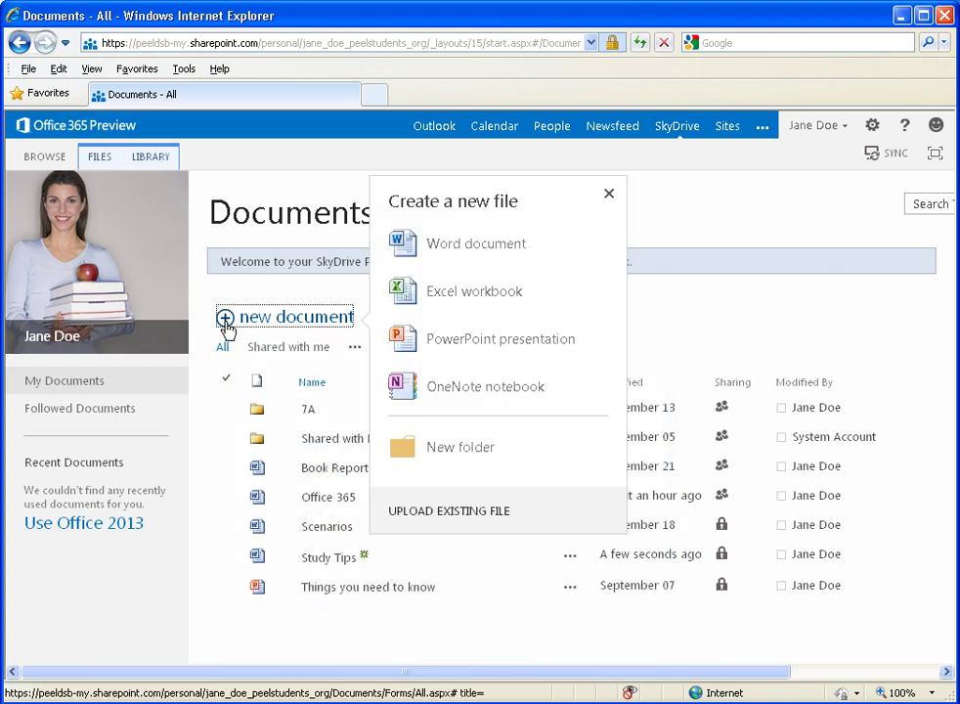
left_click(469, 300)
type("Average Rainfall")
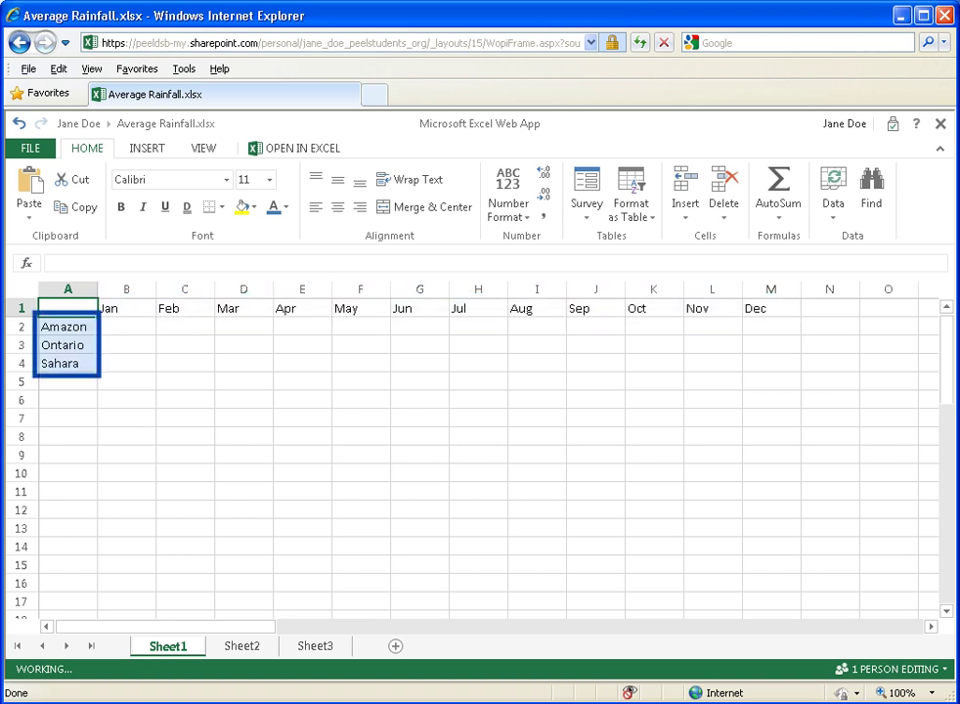
Insert a 2-D clustered column chart from the whole rainfall table, A1:M4, and close the workbook.
key("ctrl+a")
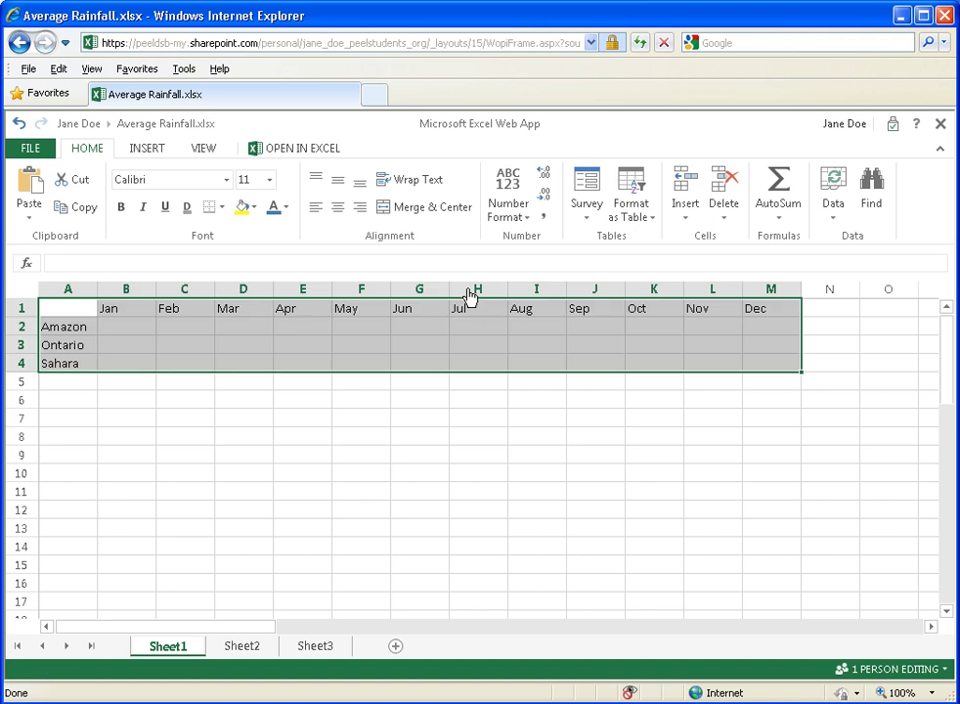
left_click(143, 154)
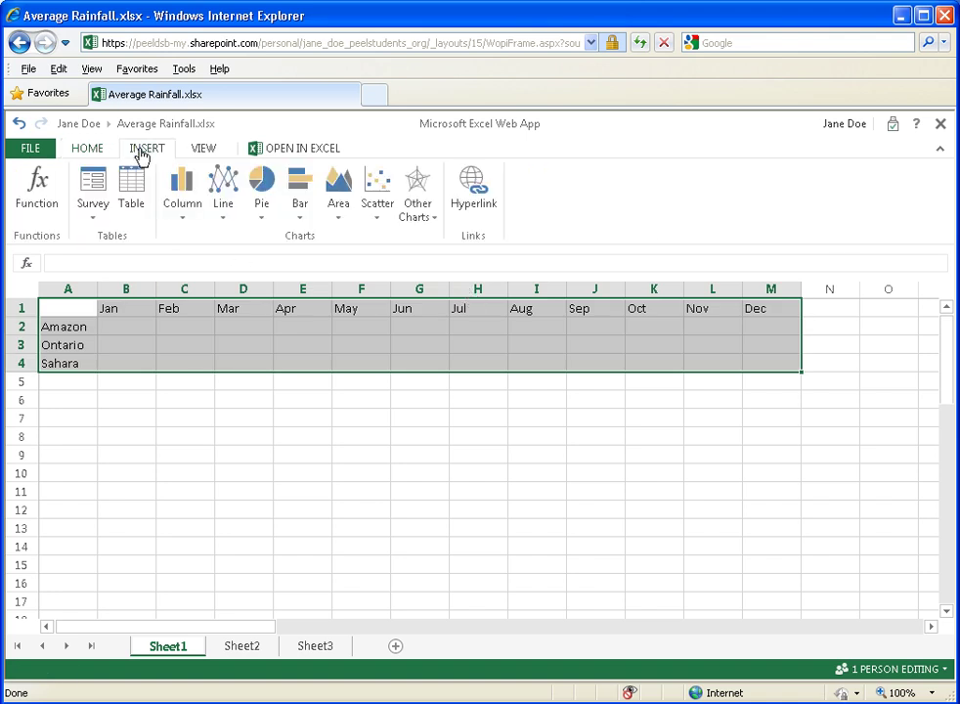
left_click(184, 194)
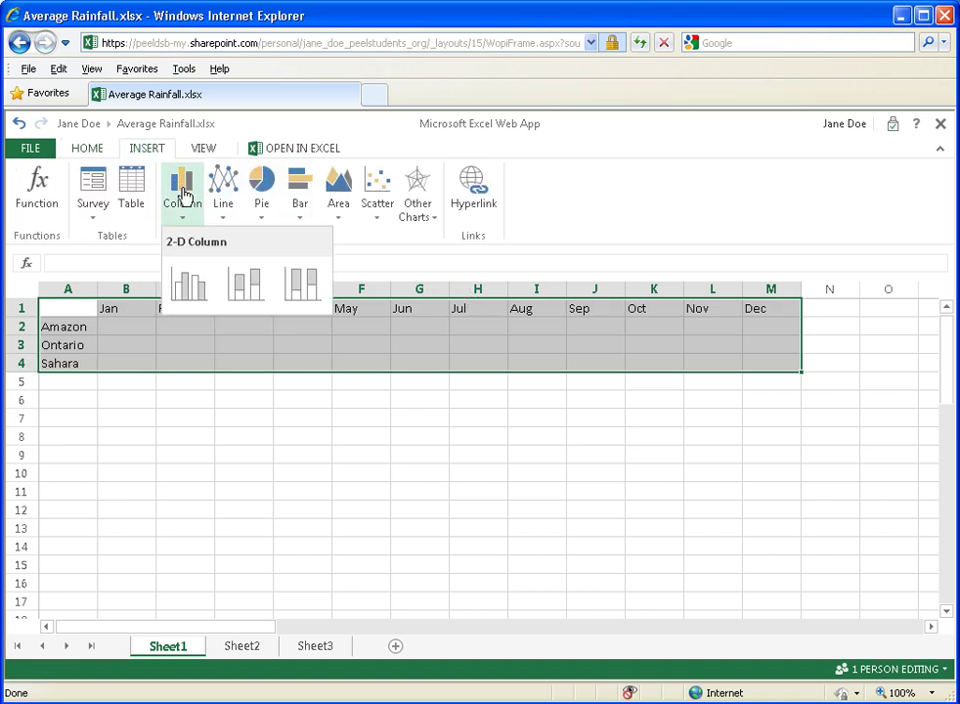
left_click(202, 290)
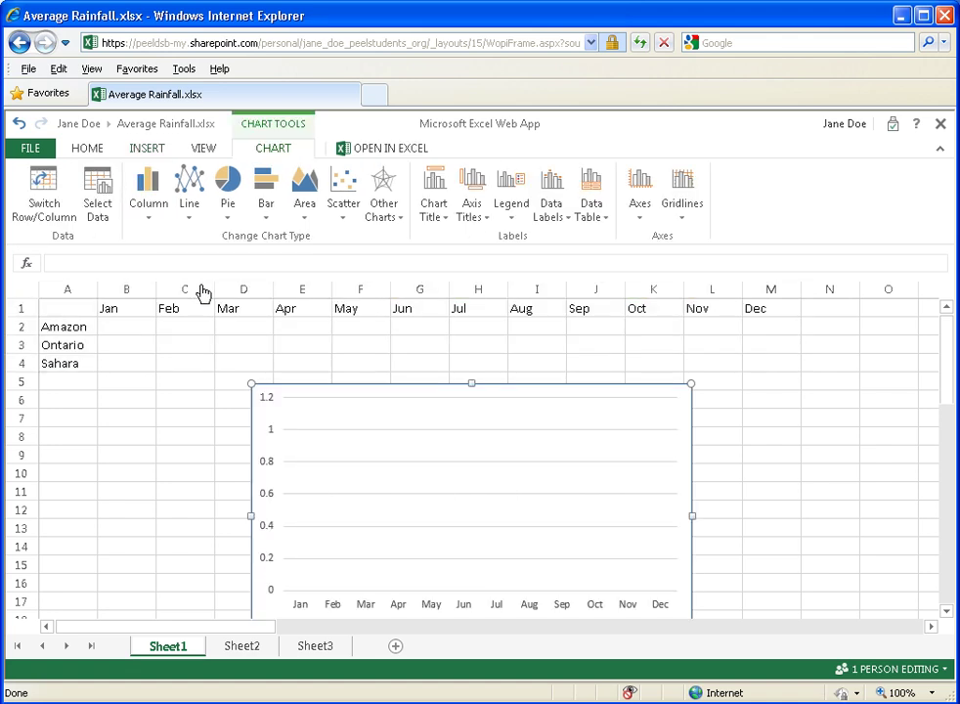
left_click(940, 123)
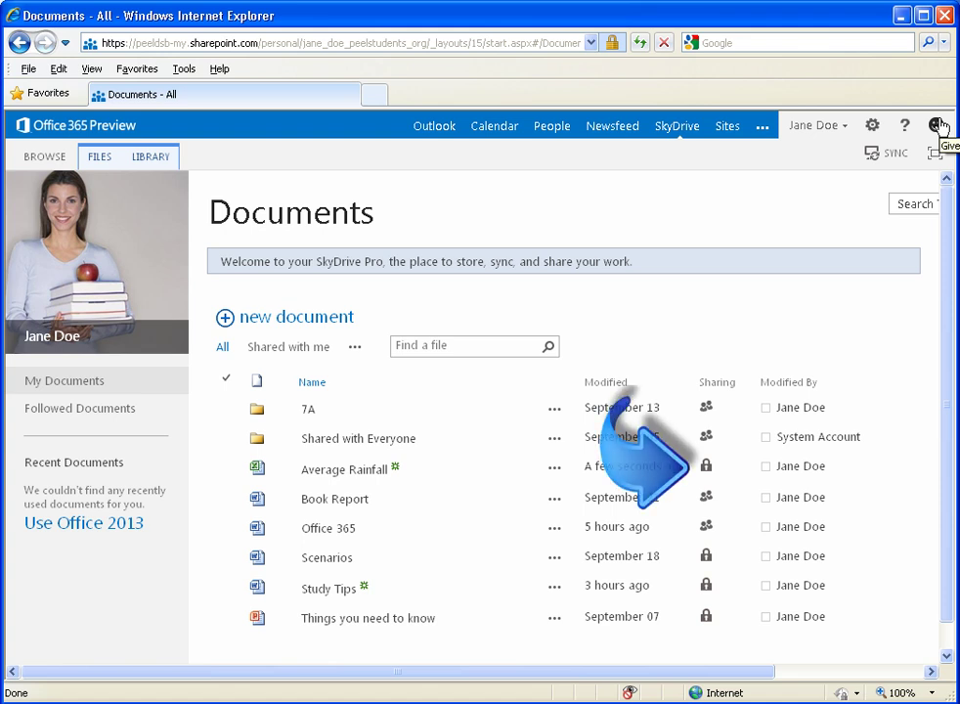
Share Average Rainfall with two colleagues with edit permission and a message asking them to fill in the Ontario and Sahara data.
left_click(706, 467)
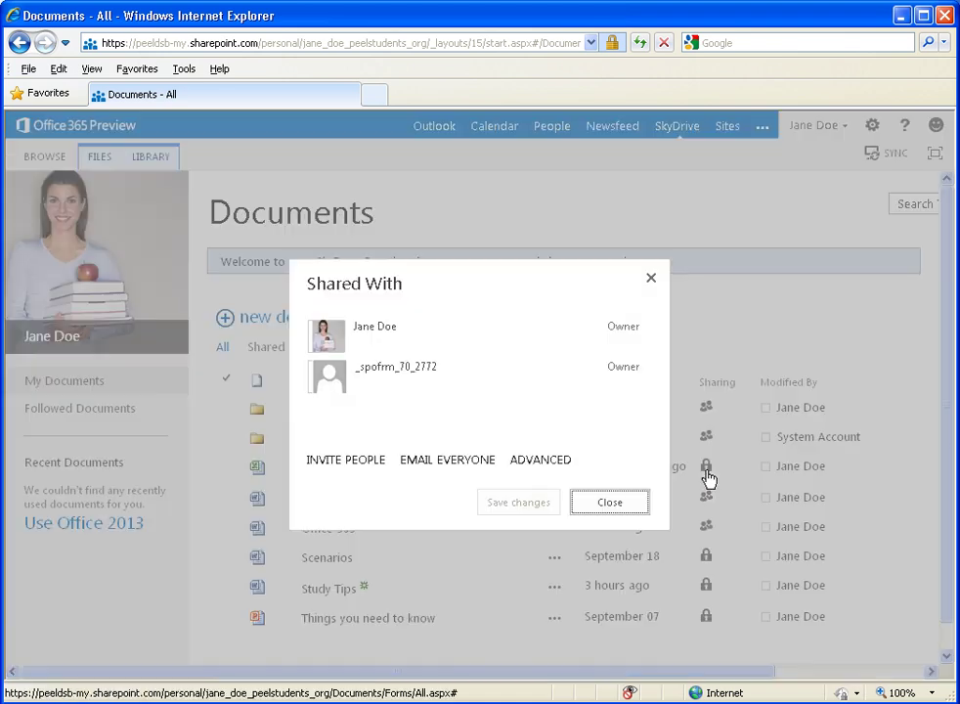
left_click(342, 462)
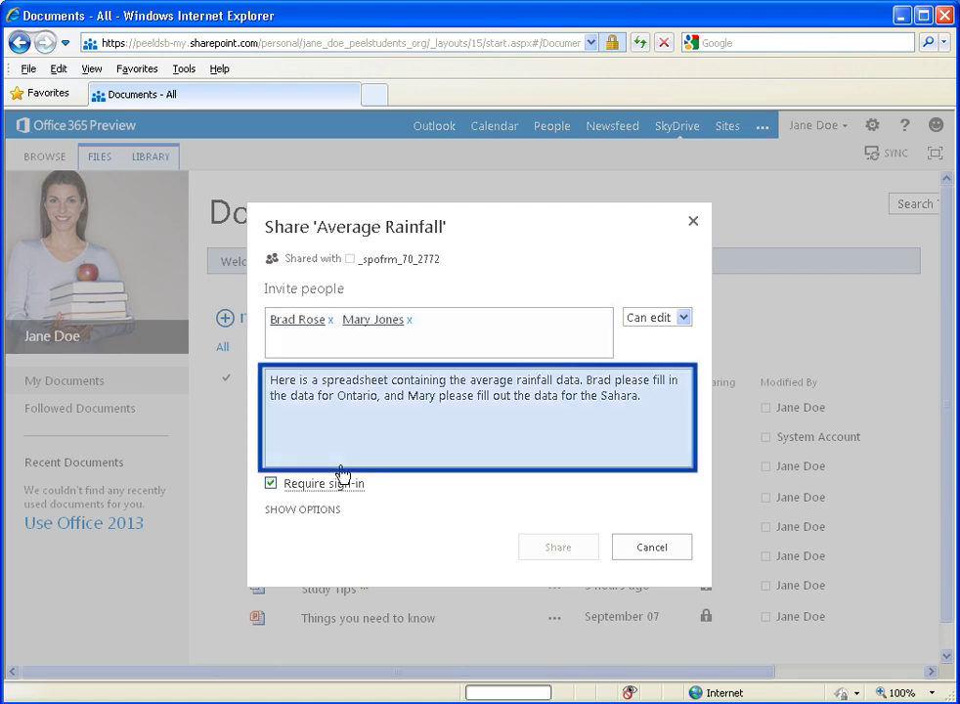
left_click(558, 548)
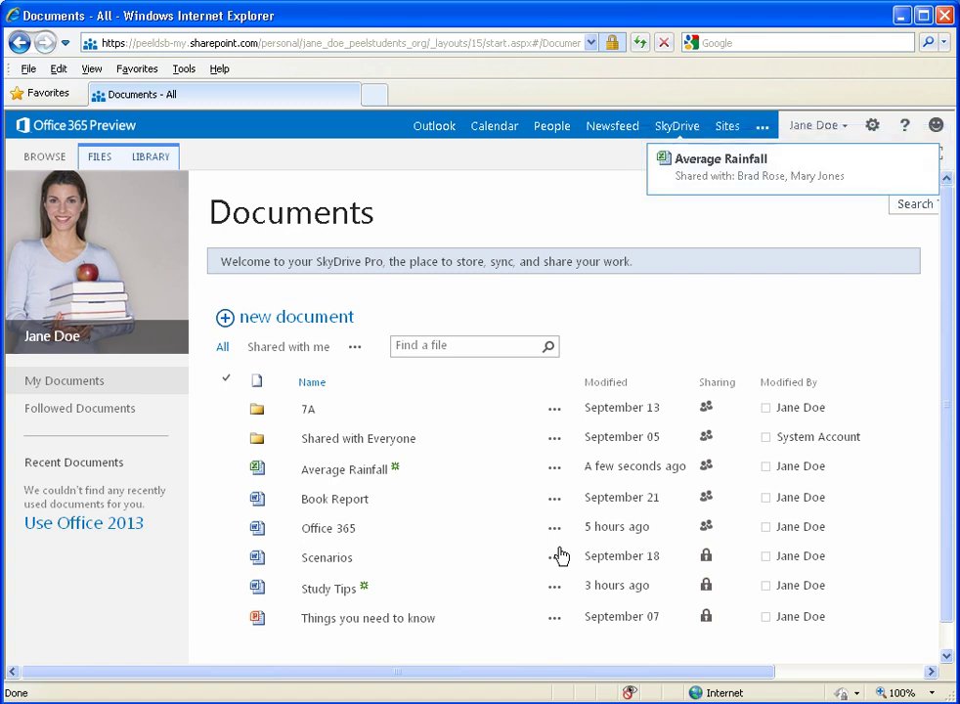
Open the shared Average Rainfall workbook and show the list of people editing it.
left_click(348, 470)
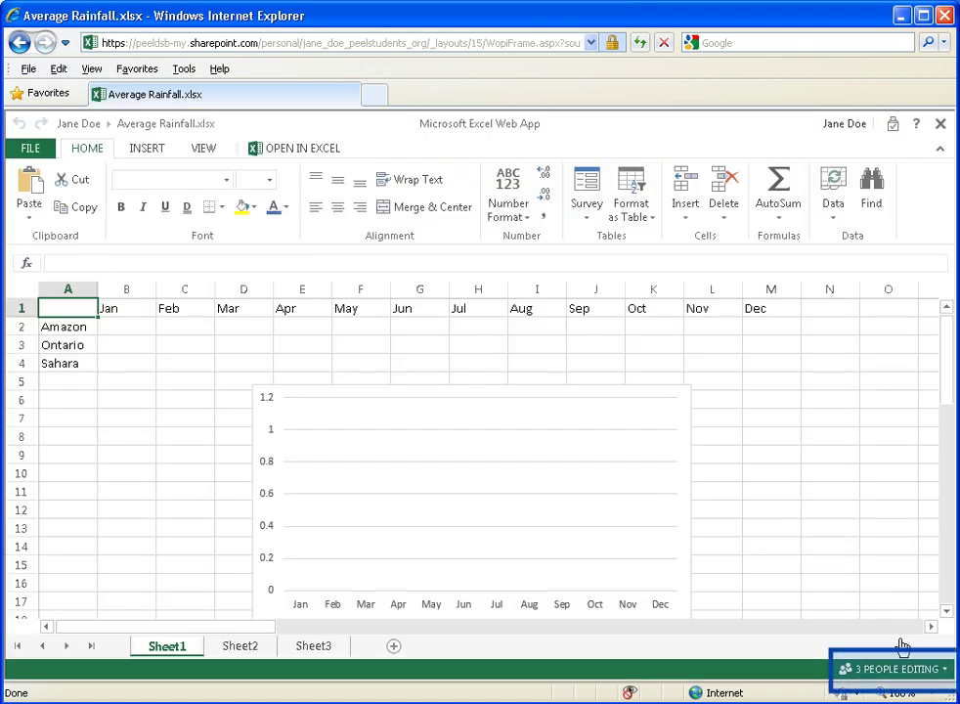
left_click(903, 670)
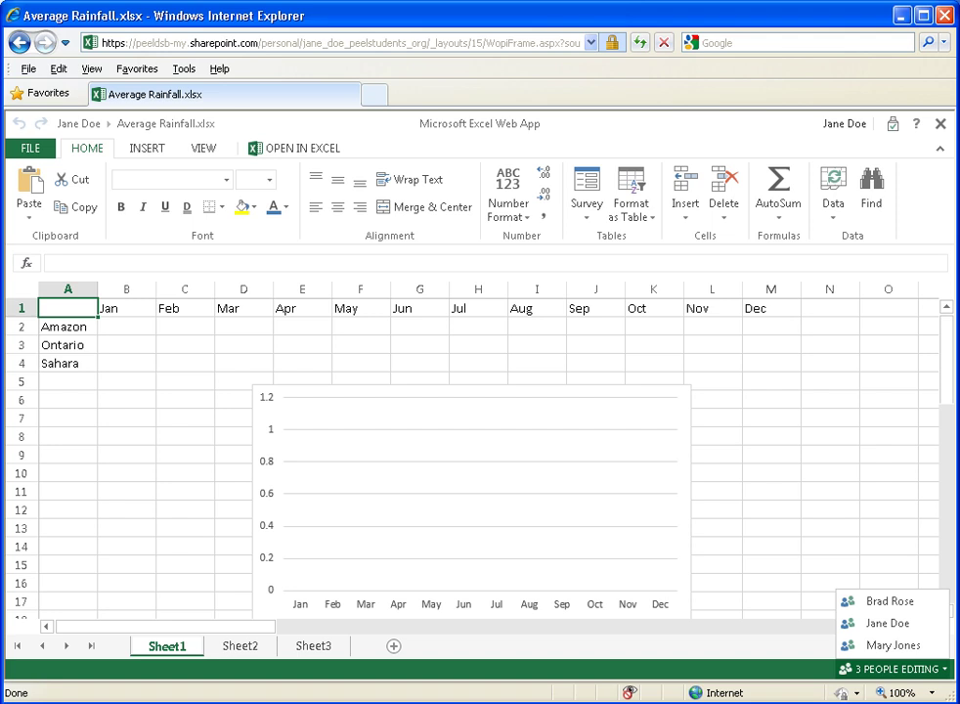
Enter the Amazon rainfall values for Jan to Jun as 52, 45, 75, 48, 64 and 58.
left_click(126, 327)
type("52")
key("Tab")
type("45")
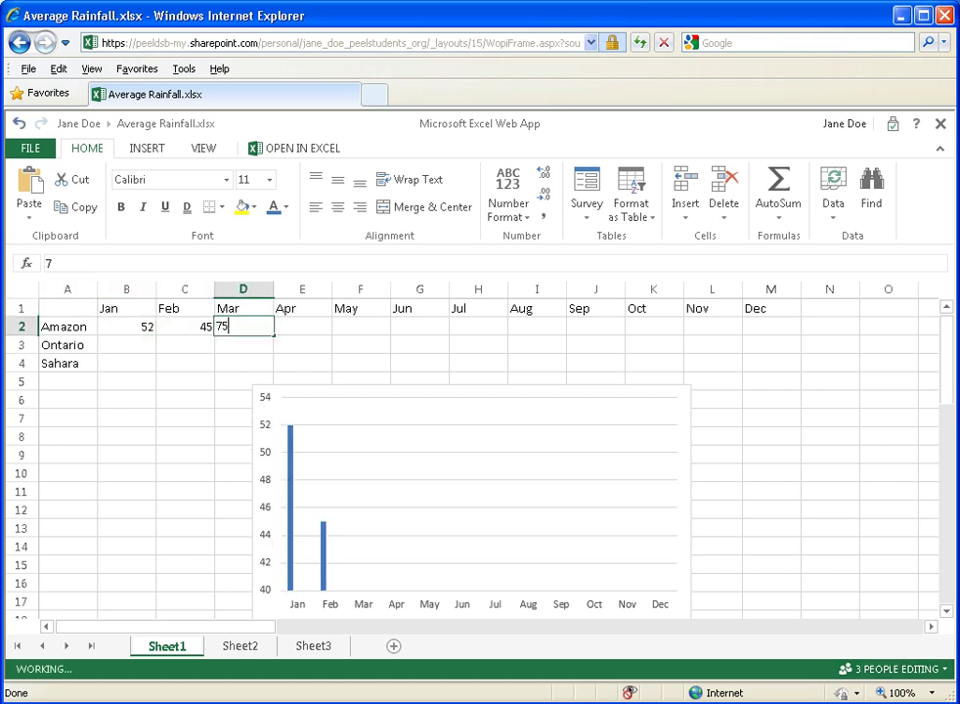
key("Tab")
type("48")
key("Tab")
type("64")
key("Tab")
type("58")
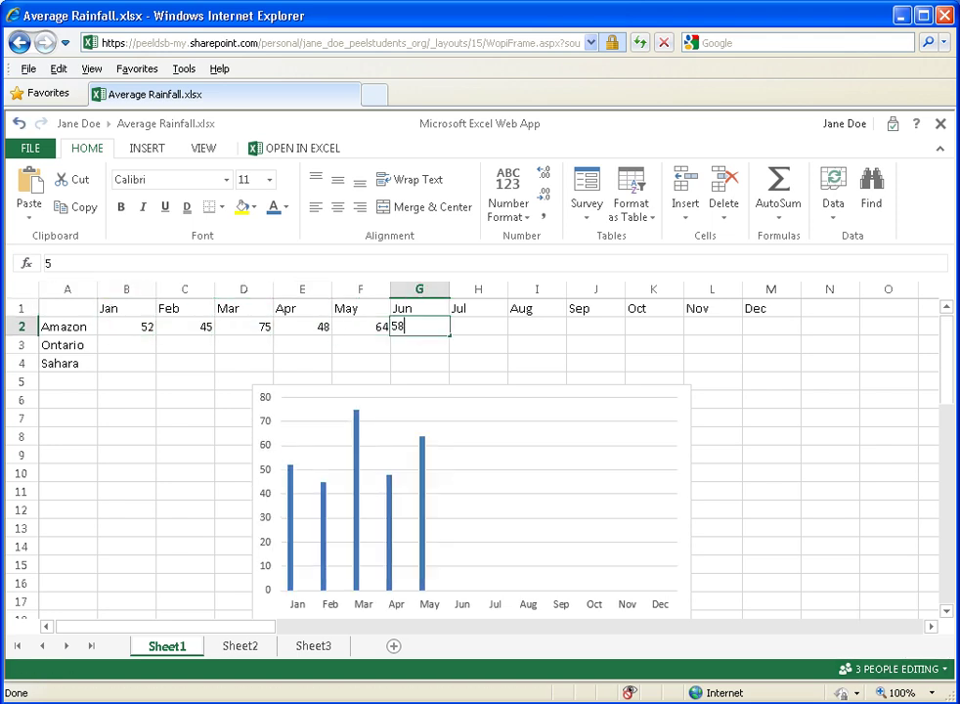
Enter the Amazon rainfall values for Jul to Dec as 78, 48, 57, 49, 75 and 50, and close the workbook.
type("\t78\t48\t57\t49\t75")
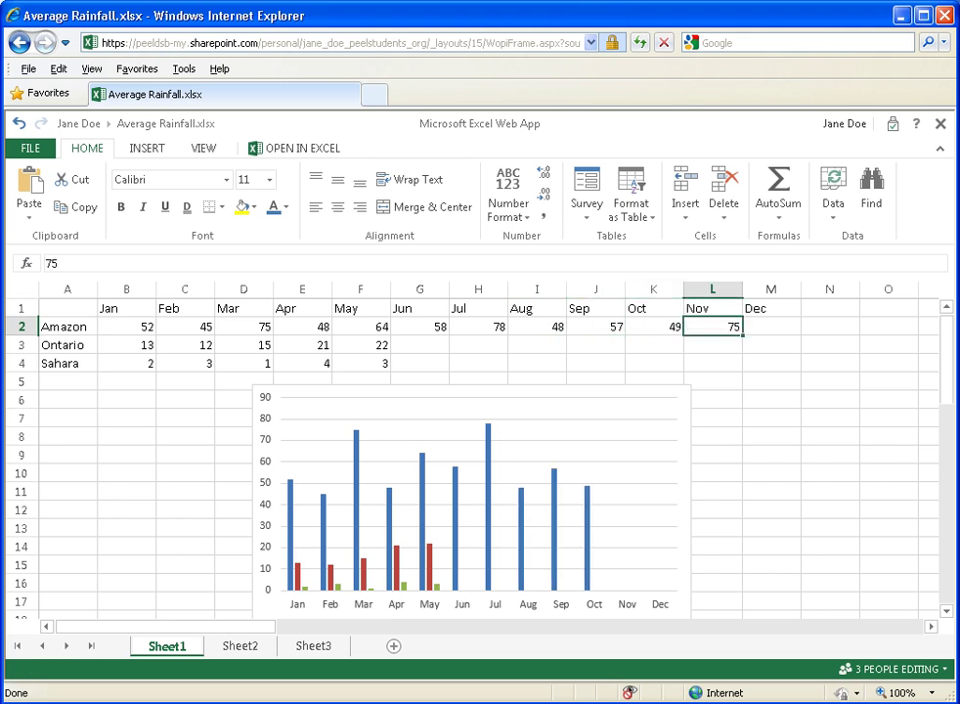
type("\t50")
key("Tab")
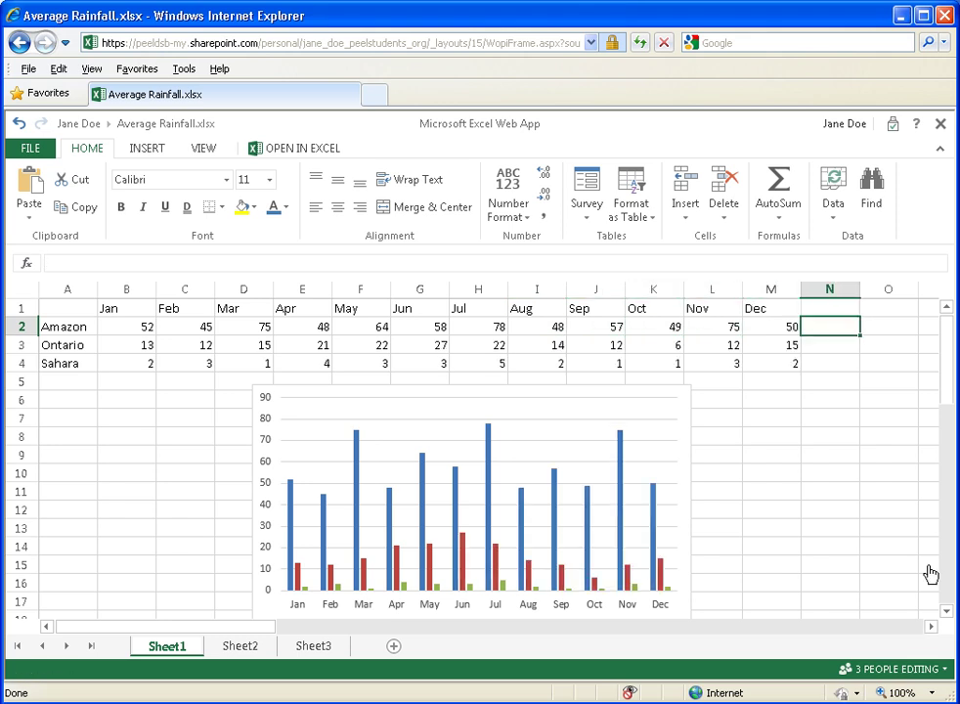
left_click(941, 129)
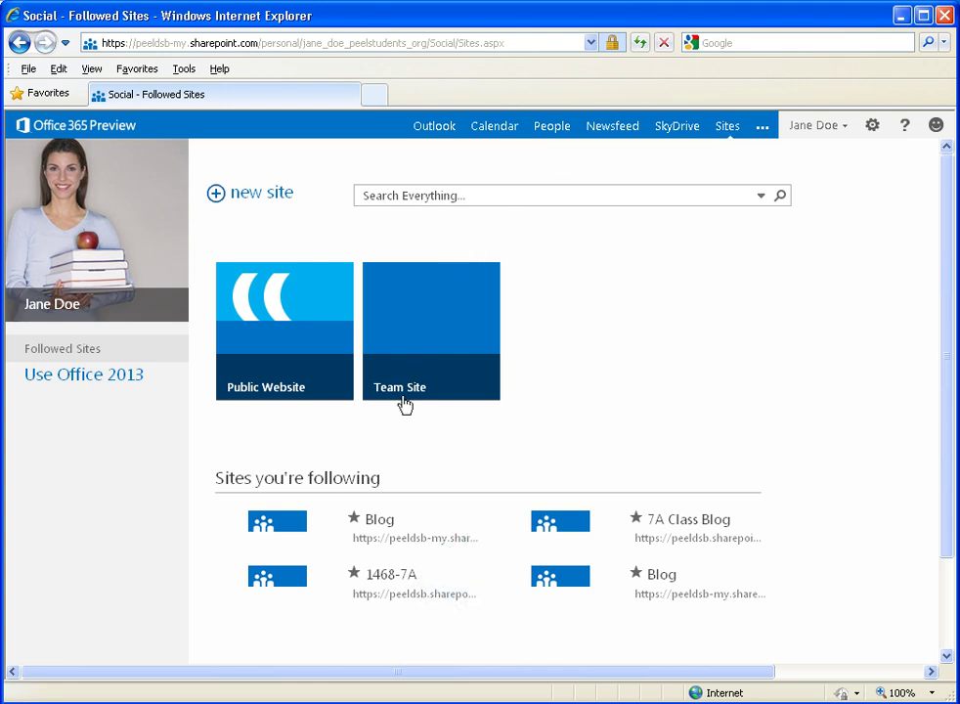
Open the followed 1468-7A site and view its Assignments, Calendar, Class Wiki and Class Discussion pages.
left_click(388, 575)
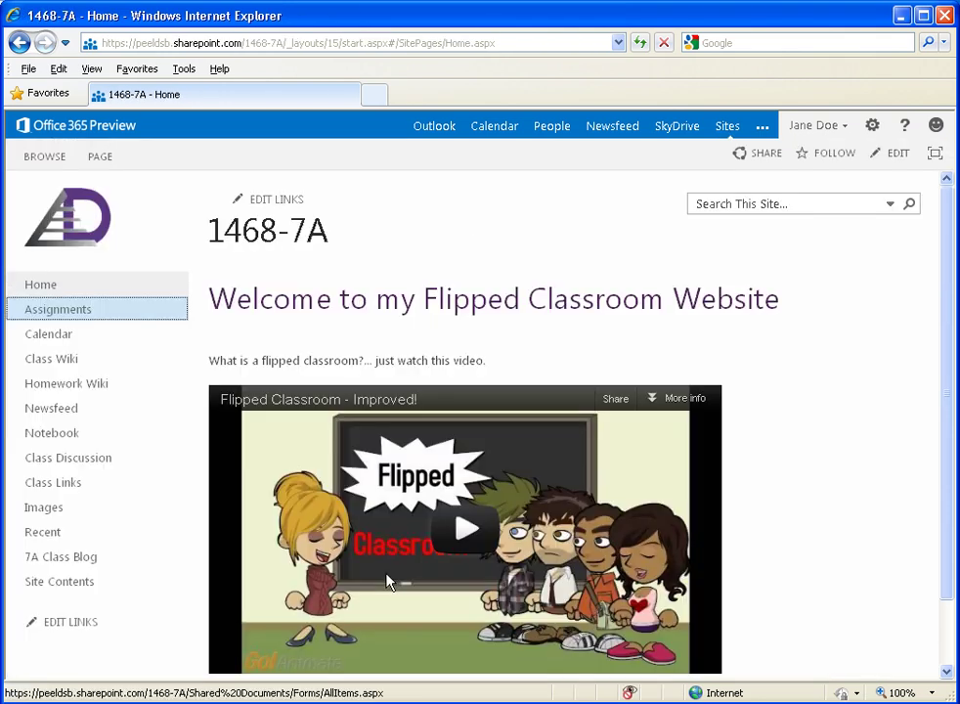
left_click(69, 313)
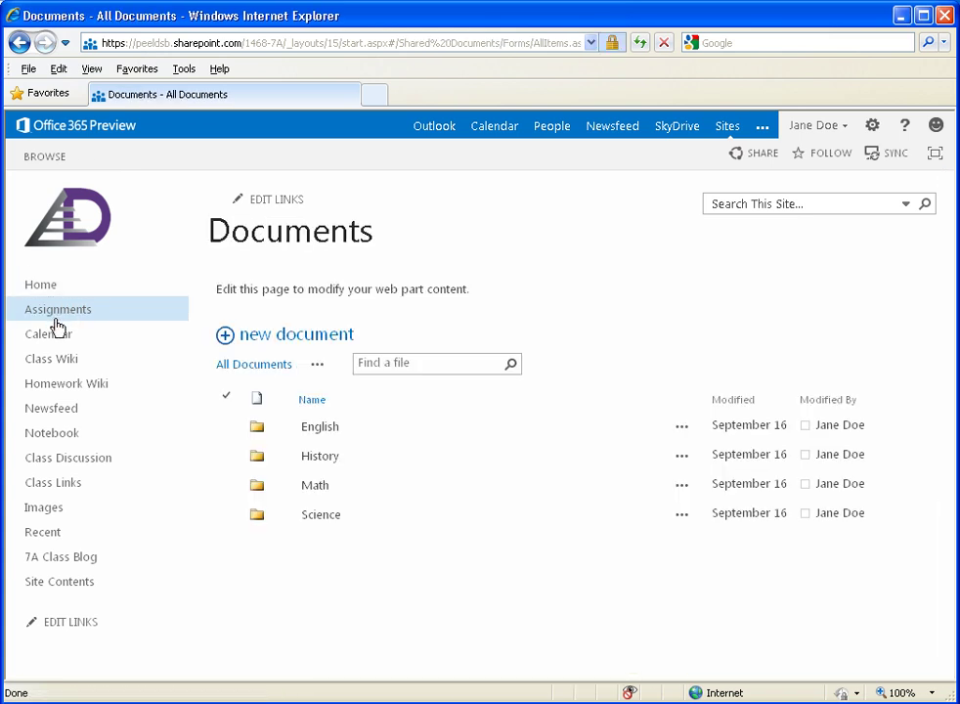
left_click(57, 337)
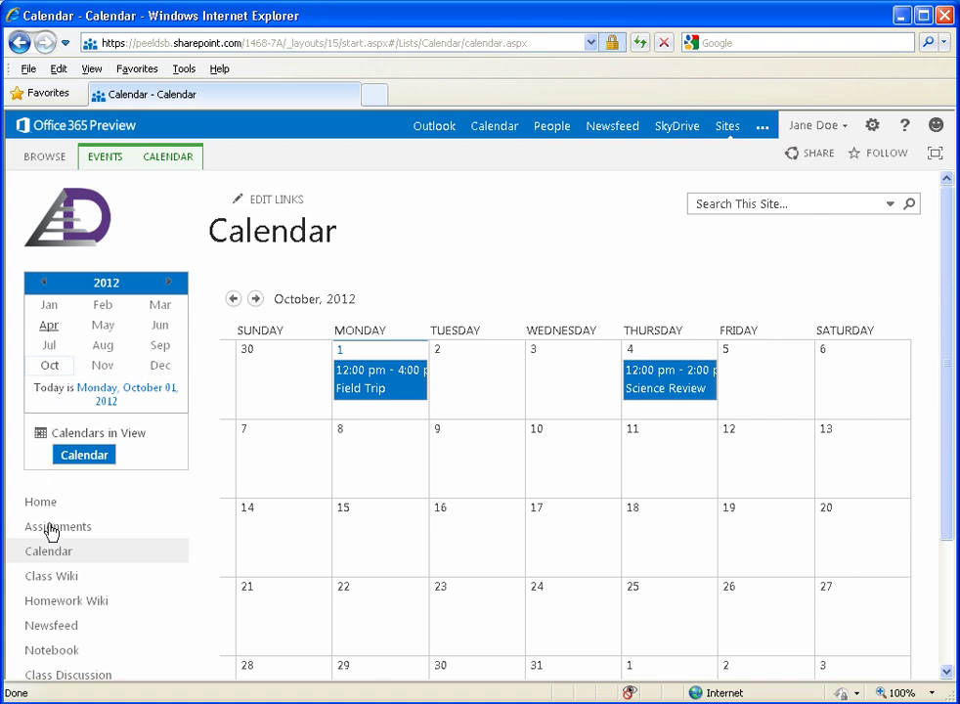
left_click(50, 577)
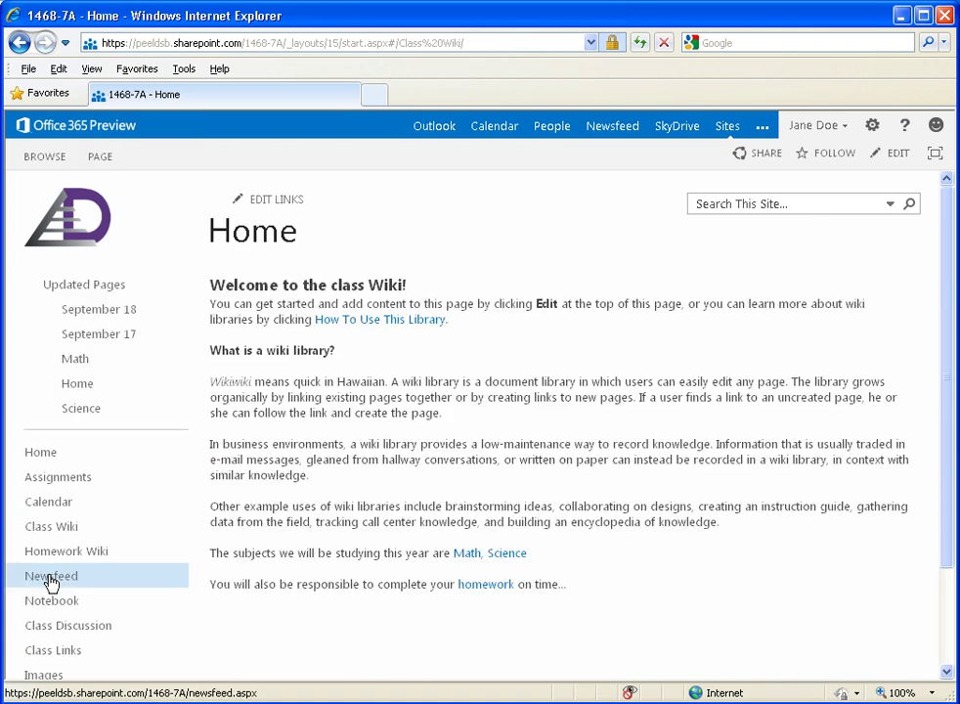
left_click(44, 631)
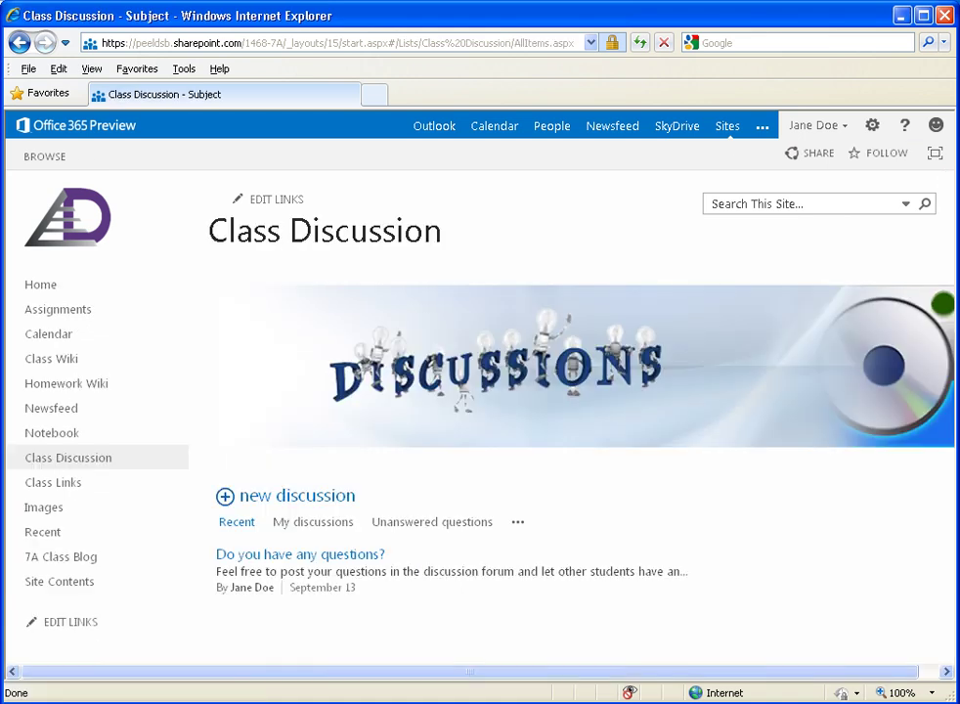